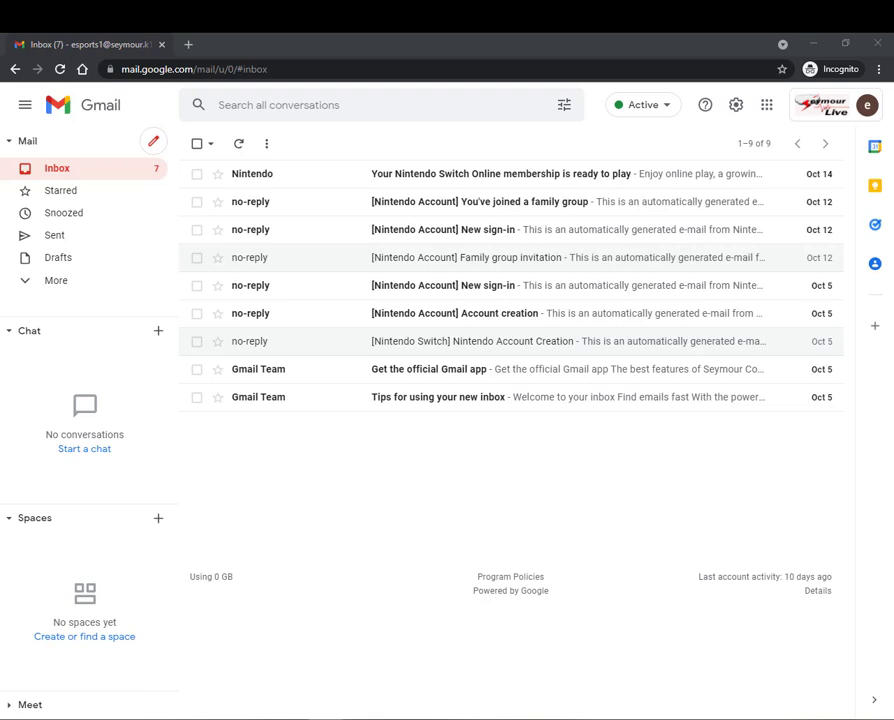
Pick the green grass photo from More Images and save it as the inbox theme
click(736, 116)
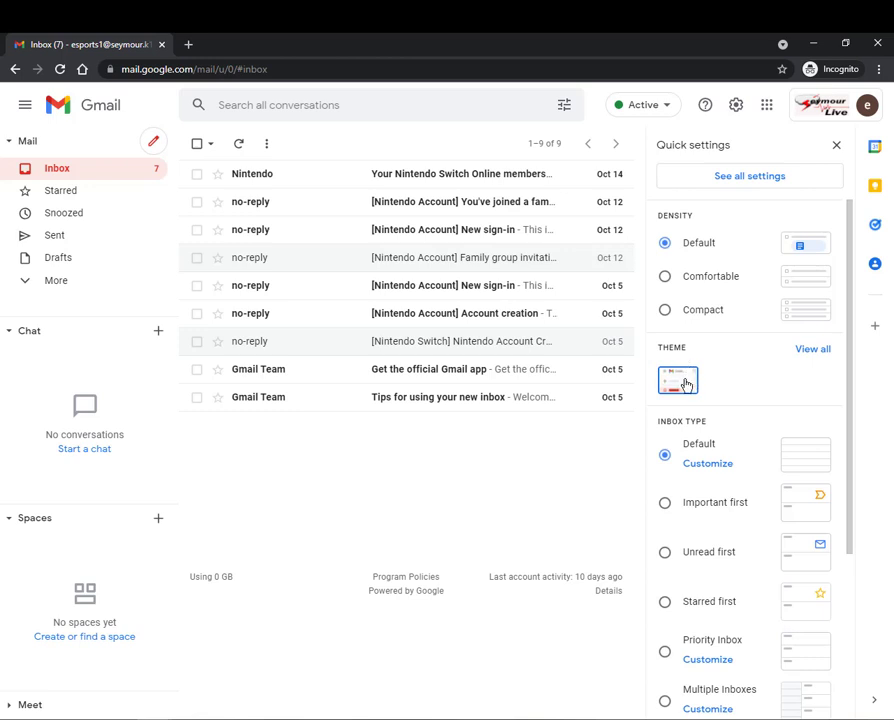
click(814, 352)
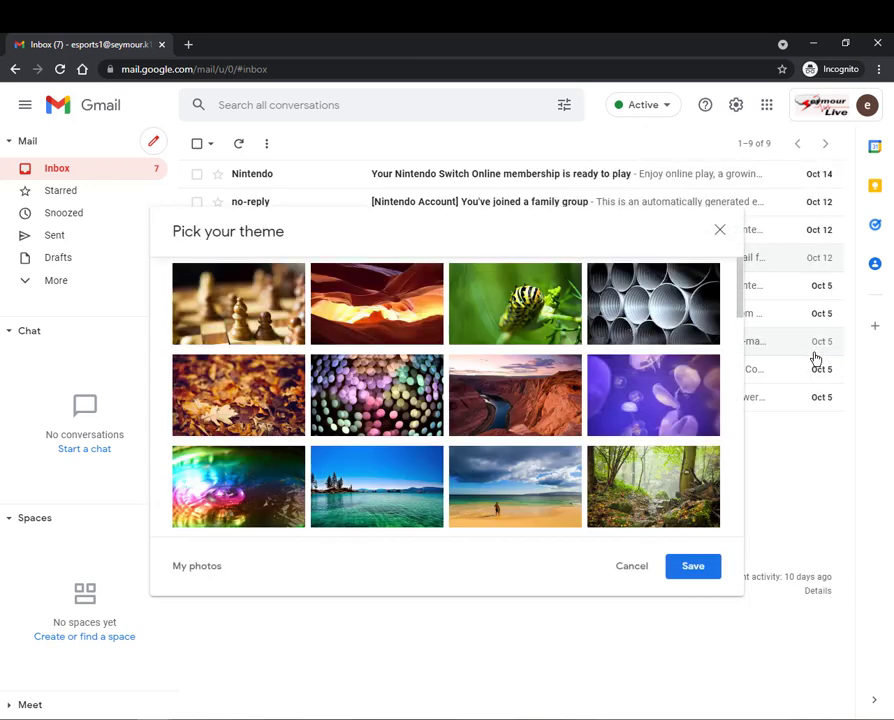
drag(740, 286, 746, 326)
click(250, 488)
scroll(446, 427, down, 2)
scroll(446, 427, down, 1)
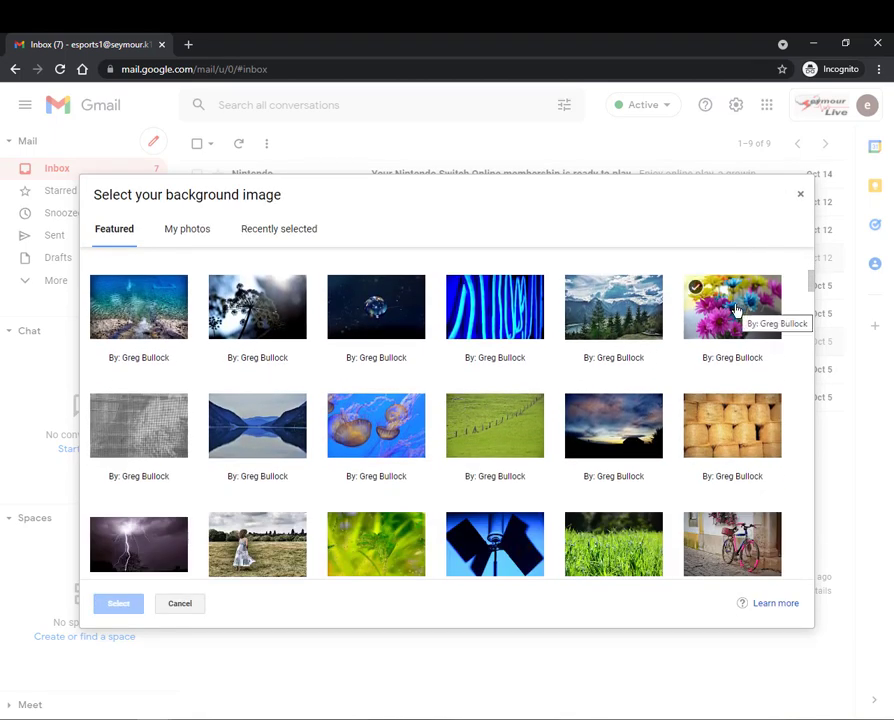
scroll(660, 400, down, 1)
click(609, 428)
click(128, 604)
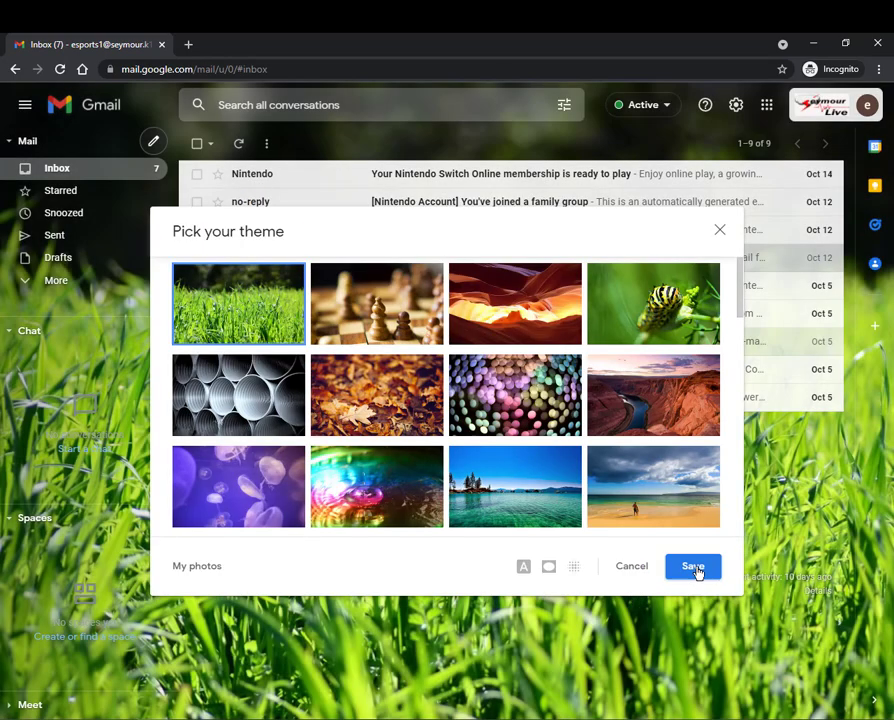
click(693, 567)
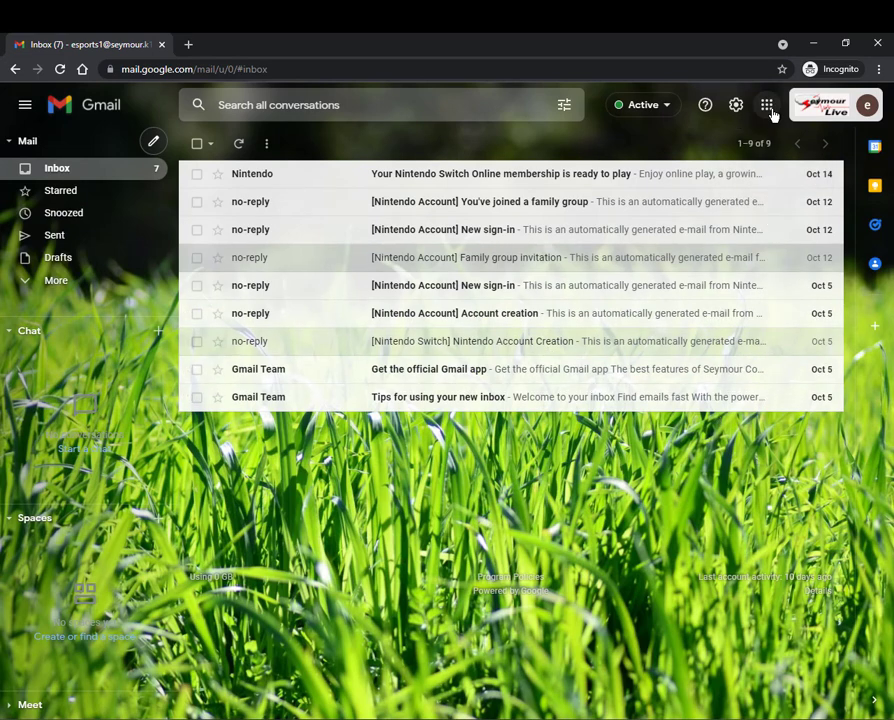
Replace the grass theme with the Orcas Island lake-and-hills scene and save it
click(737, 110)
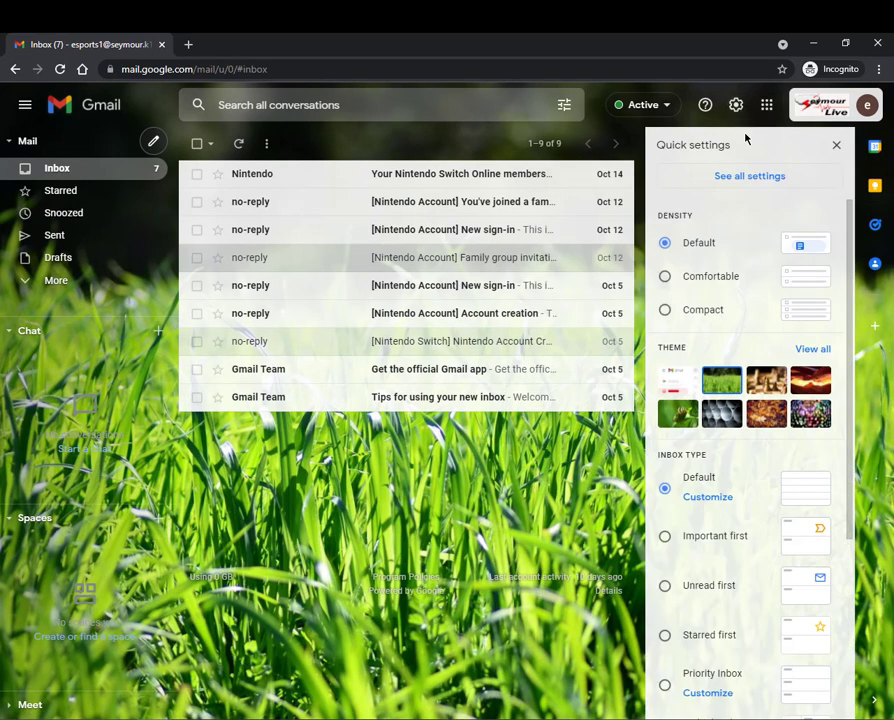
click(815, 350)
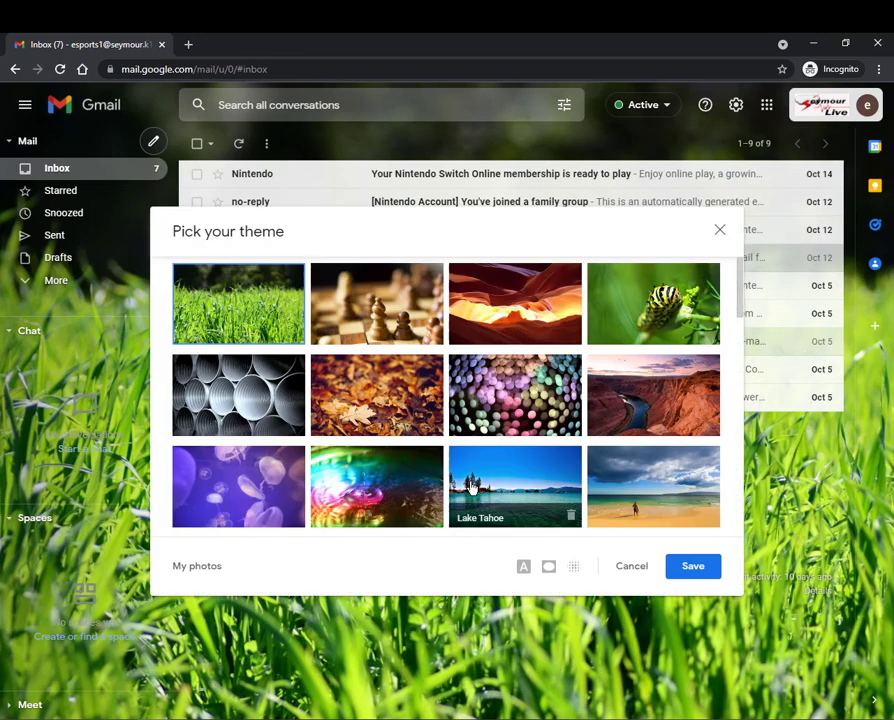
scroll(428, 480, down, 2)
scroll(433, 483, down, 1)
scroll(316, 466, down, 4)
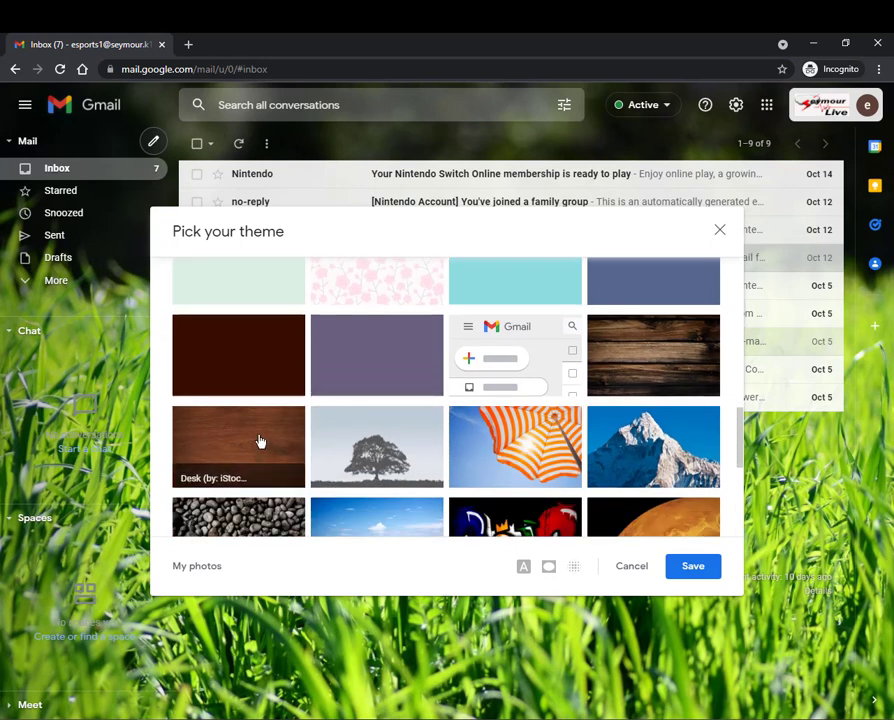
scroll(652, 464, down, 2)
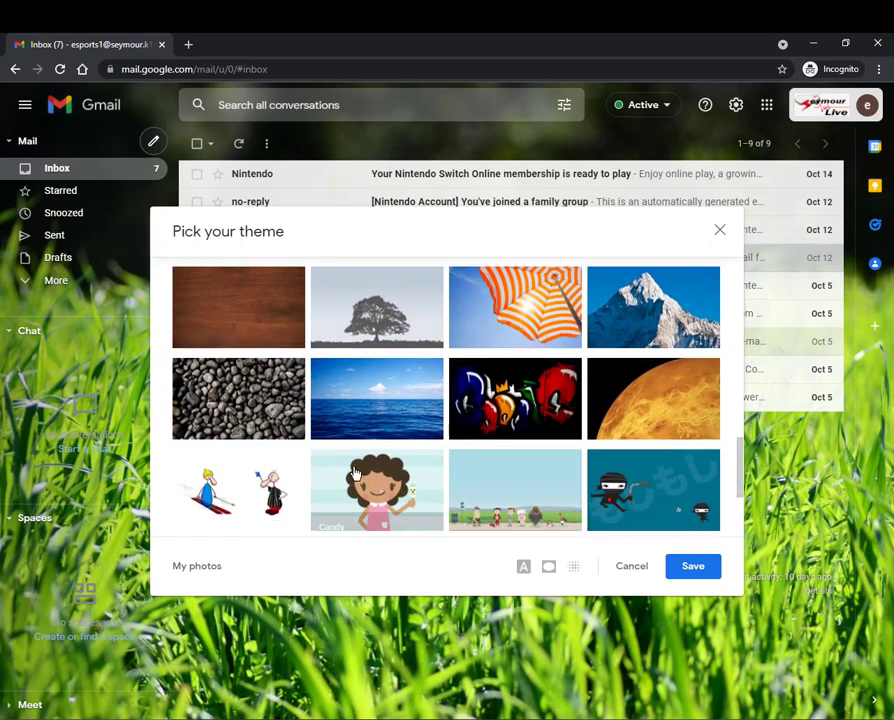
scroll(370, 474, down, 3)
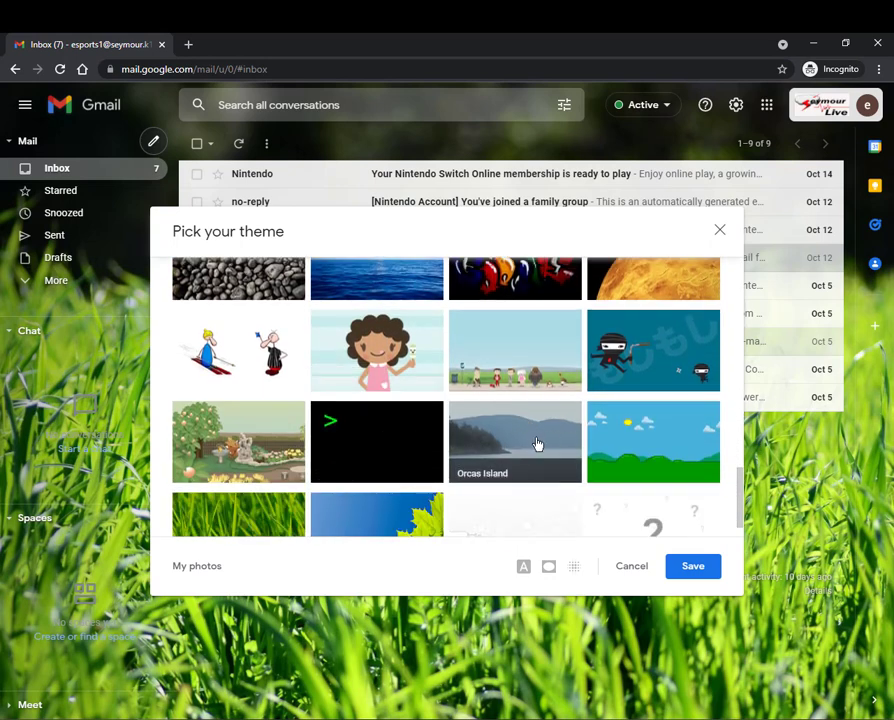
click(537, 444)
click(694, 569)
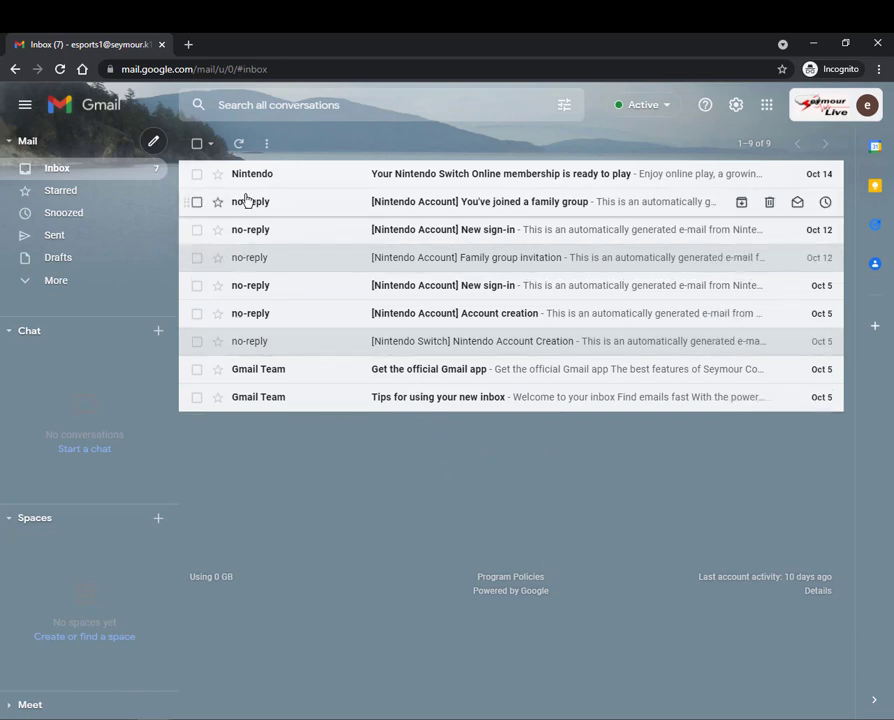
Go to See all settings from the gear menu to reach the General tab
click(736, 114)
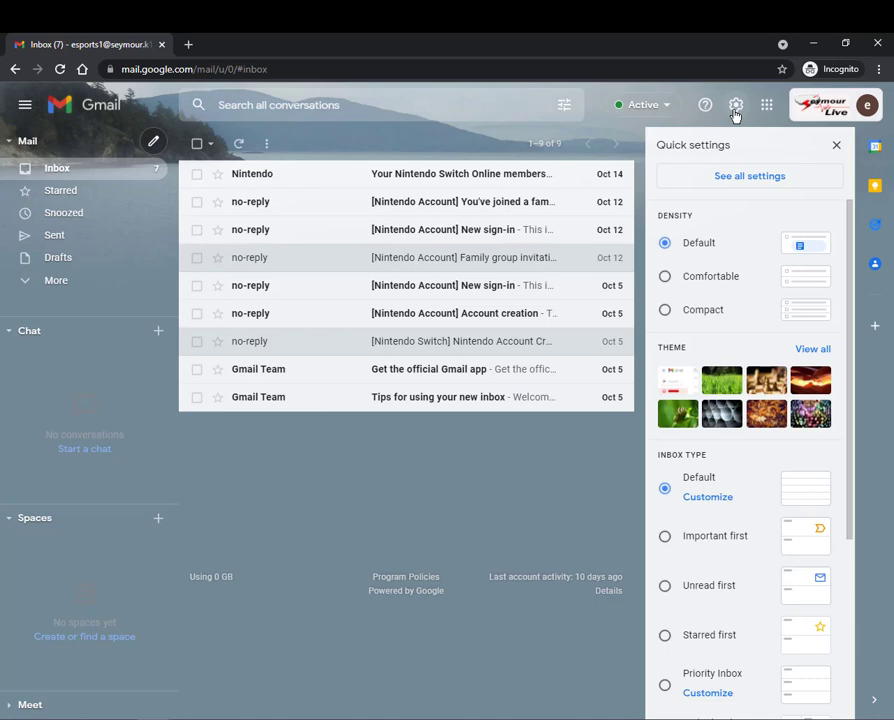
click(757, 185)
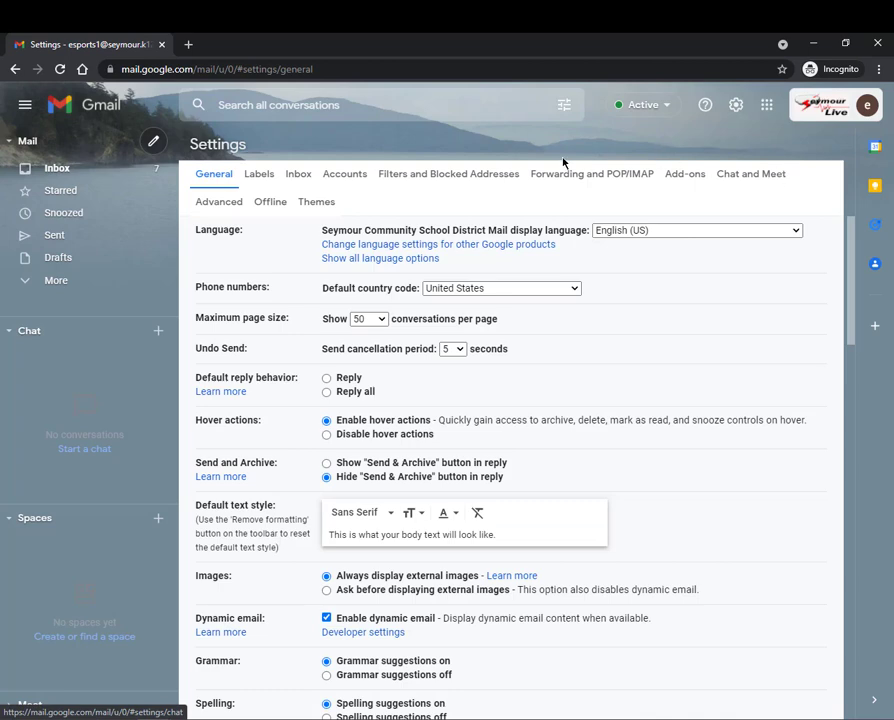
scroll(340, 465, down, 10)
scroll(340, 460, up, 7)
scroll(346, 459, up, 3)
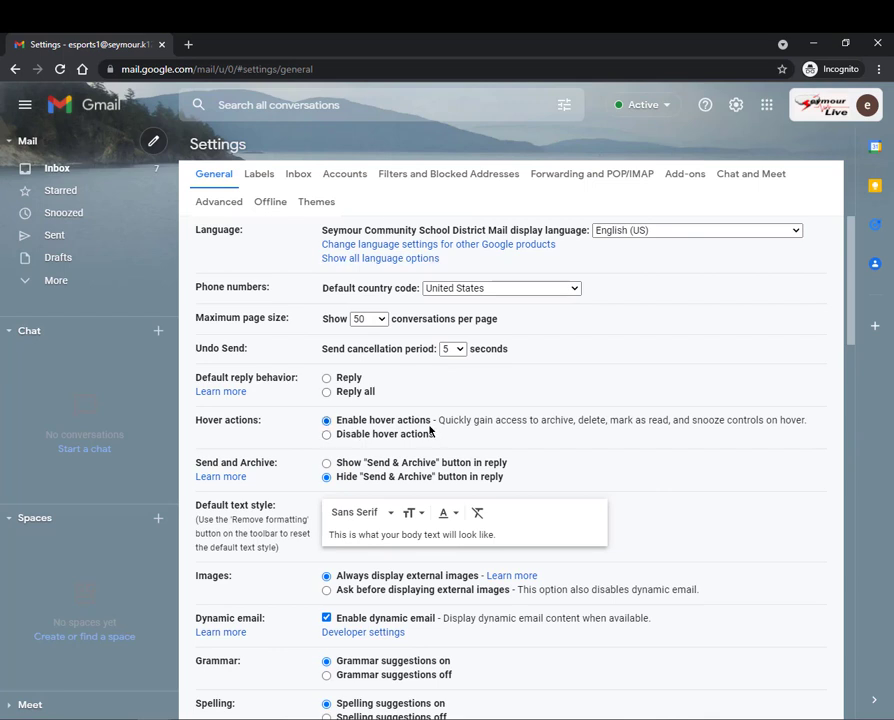
Enable the Social, Promotions and Updates inbox categories under Inbox settings and save changes
click(303, 181)
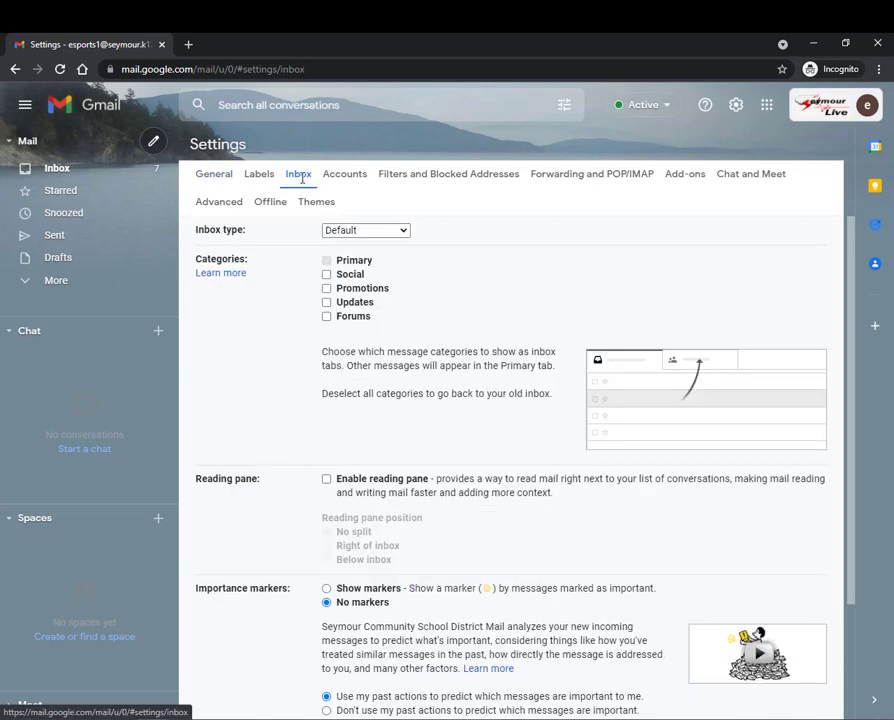
click(327, 275)
click(327, 289)
click(327, 302)
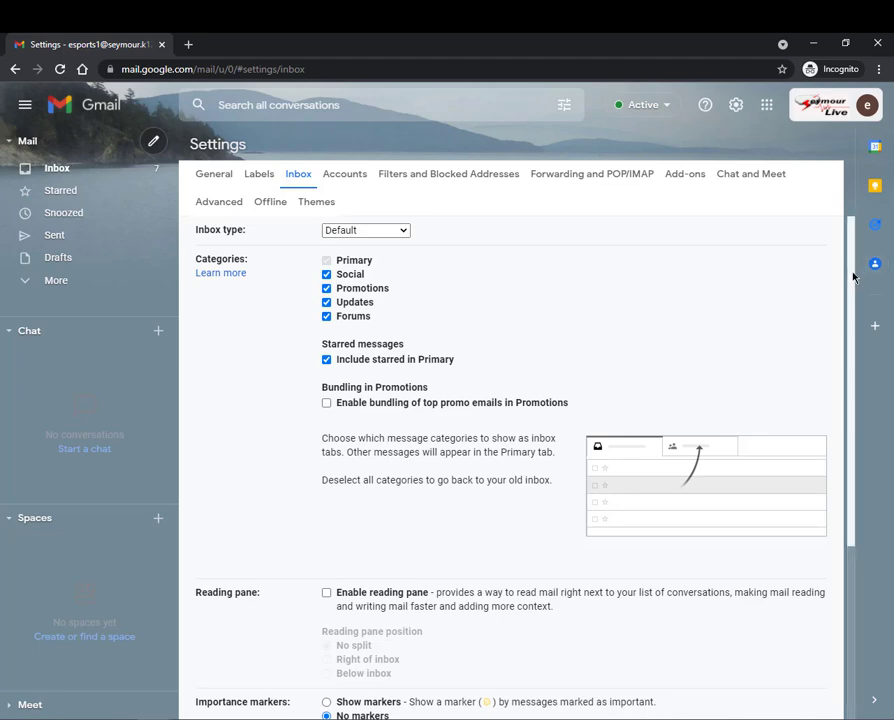
drag(854, 276, 850, 605)
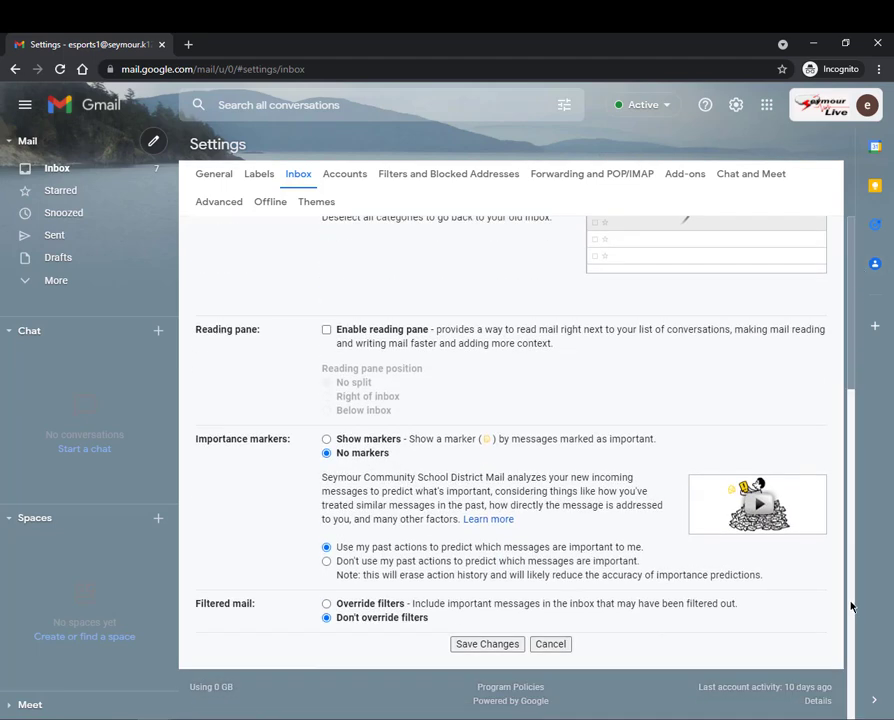
click(487, 647)
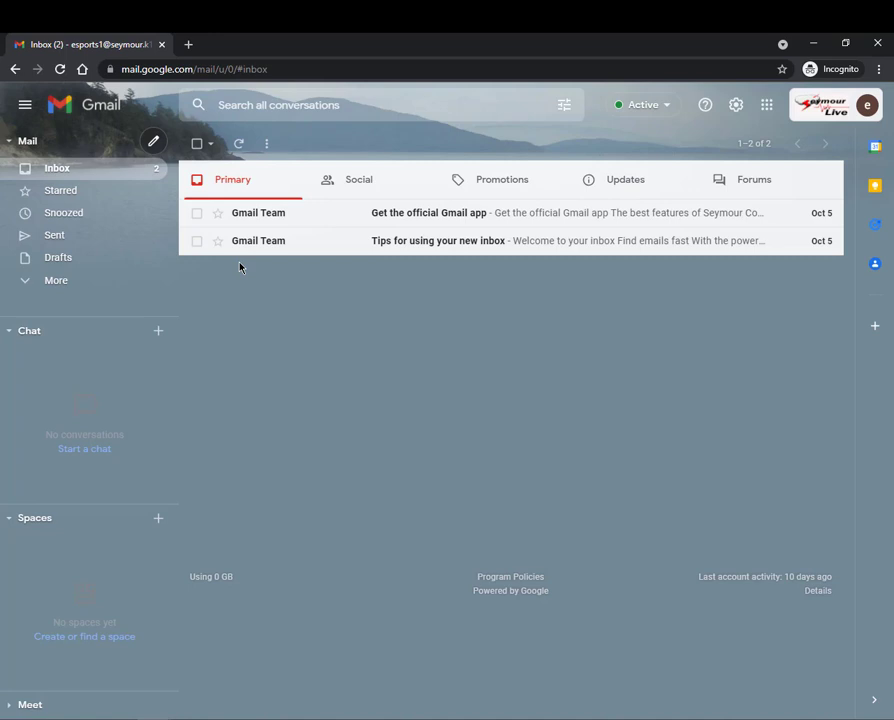
Drag the Nintendo family-group email from Updates to Primary and accept routing future messages there
click(657, 194)
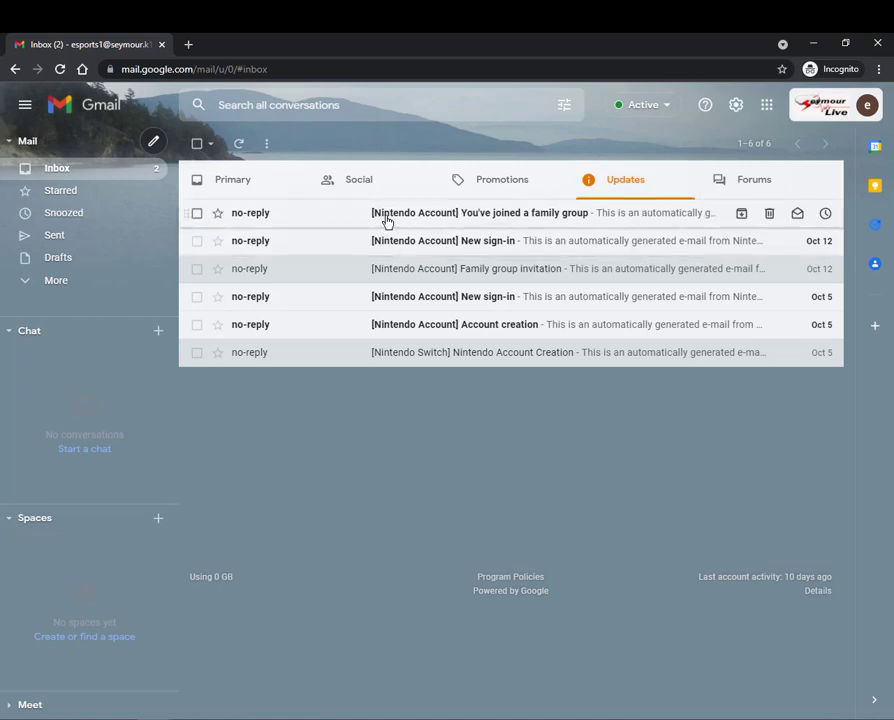
drag(387, 222, 240, 183)
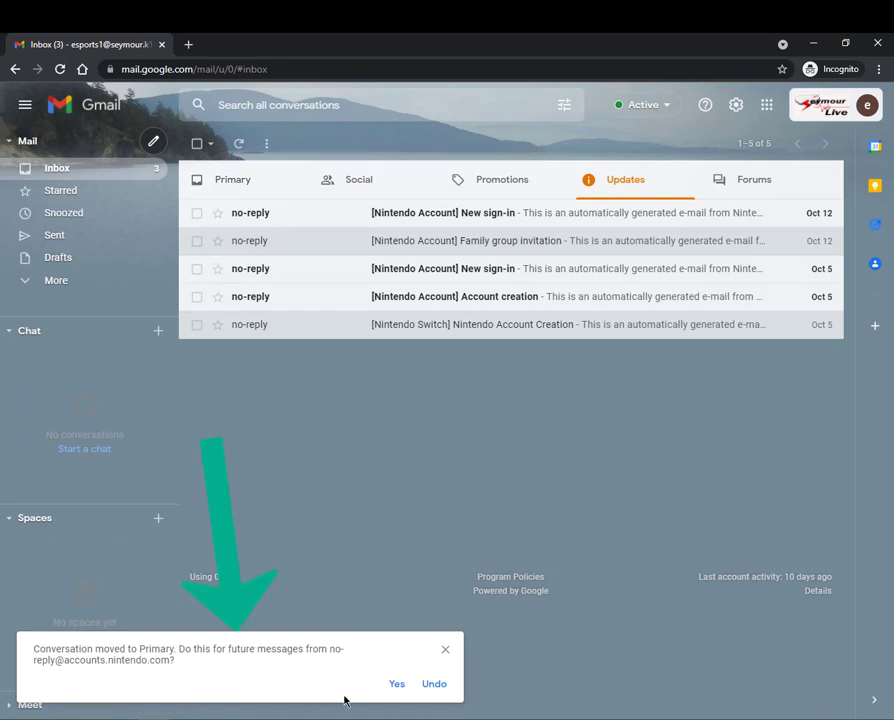
click(397, 686)
click(236, 185)
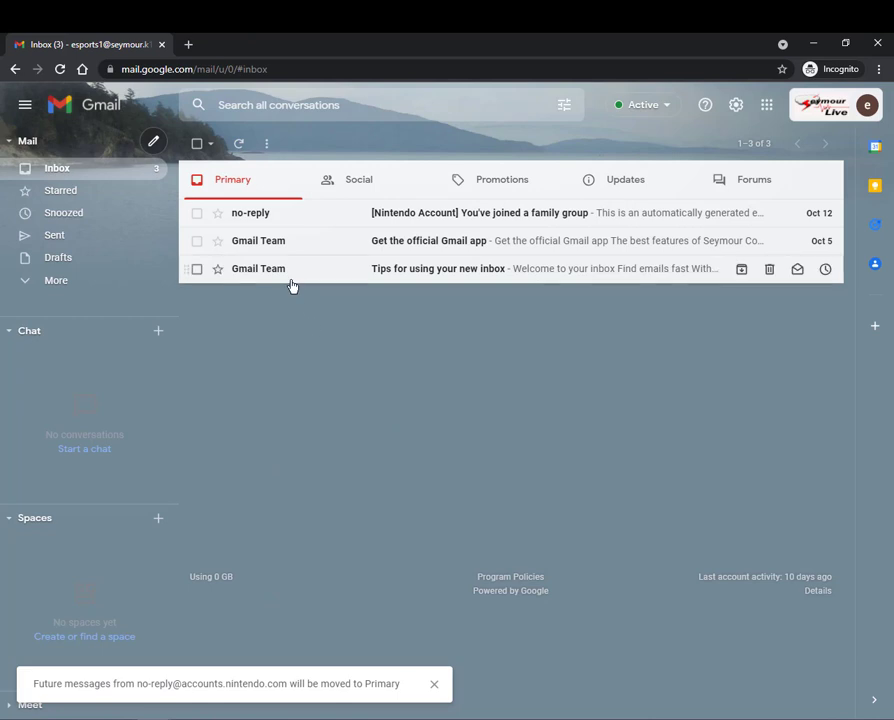
Return to the General settings tab and scroll to the empty Signature section
click(735, 108)
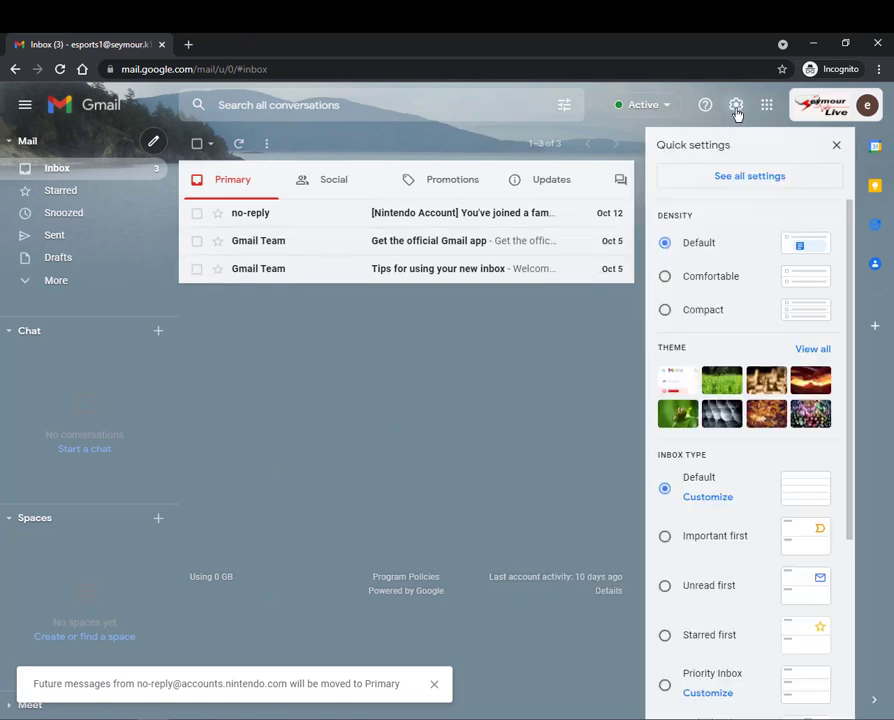
click(750, 180)
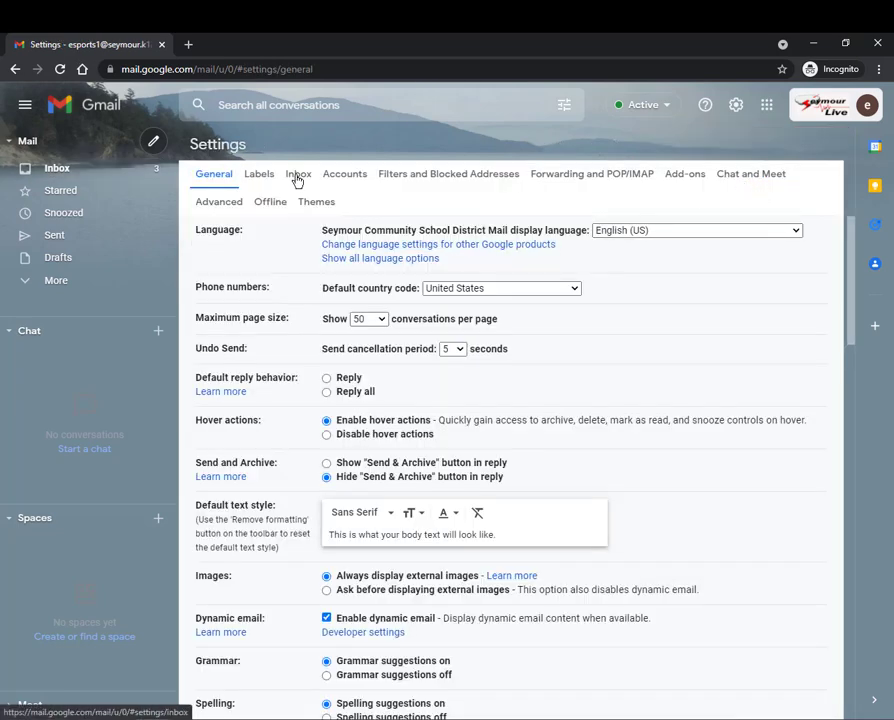
click(297, 177)
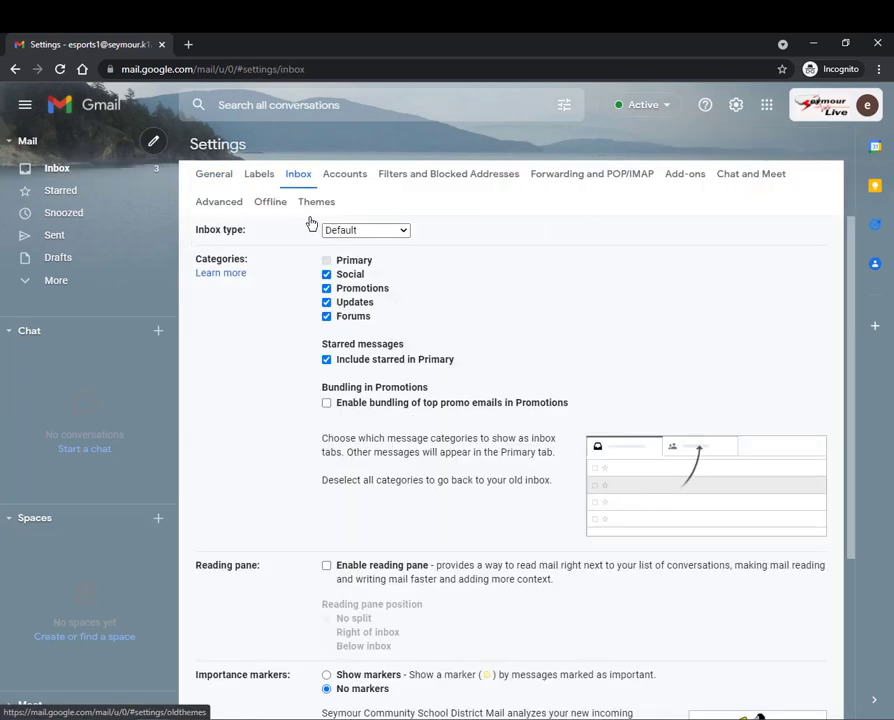
click(217, 178)
scroll(515, 461, down, 10)
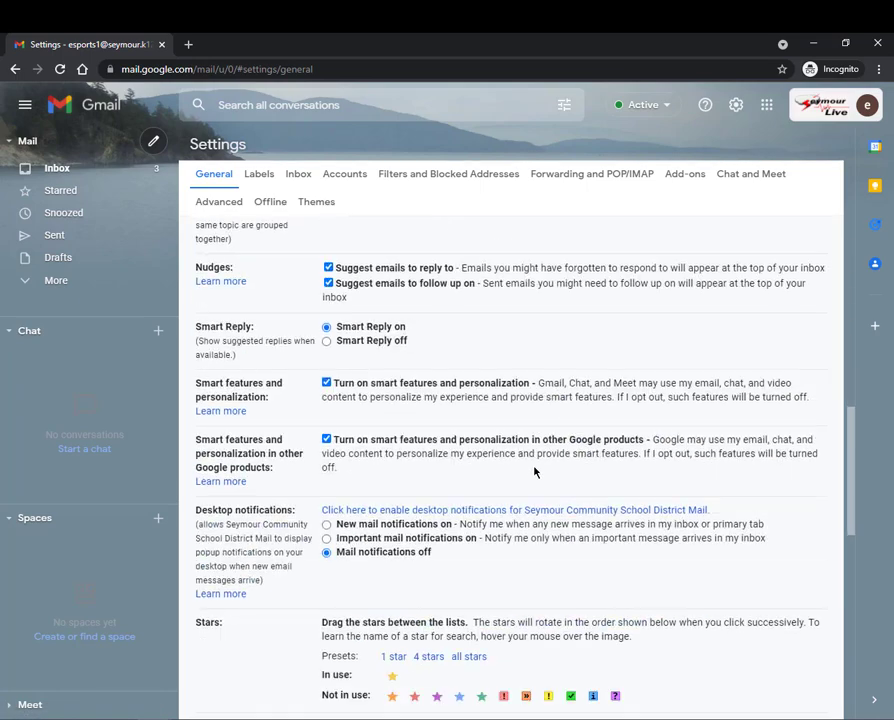
scroll(535, 467, down, 5)
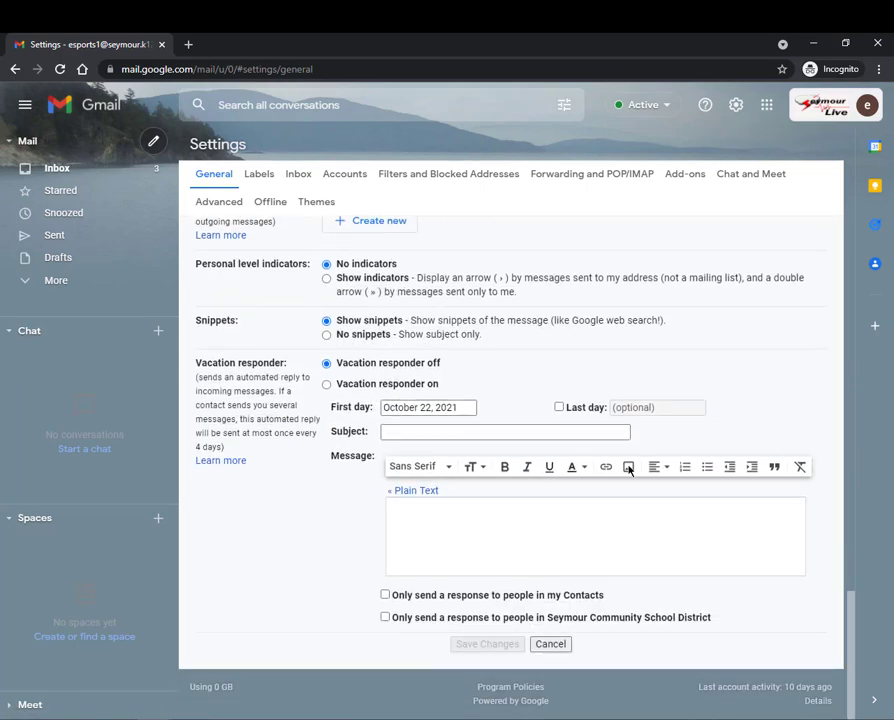
scroll(465, 430, up, 3)
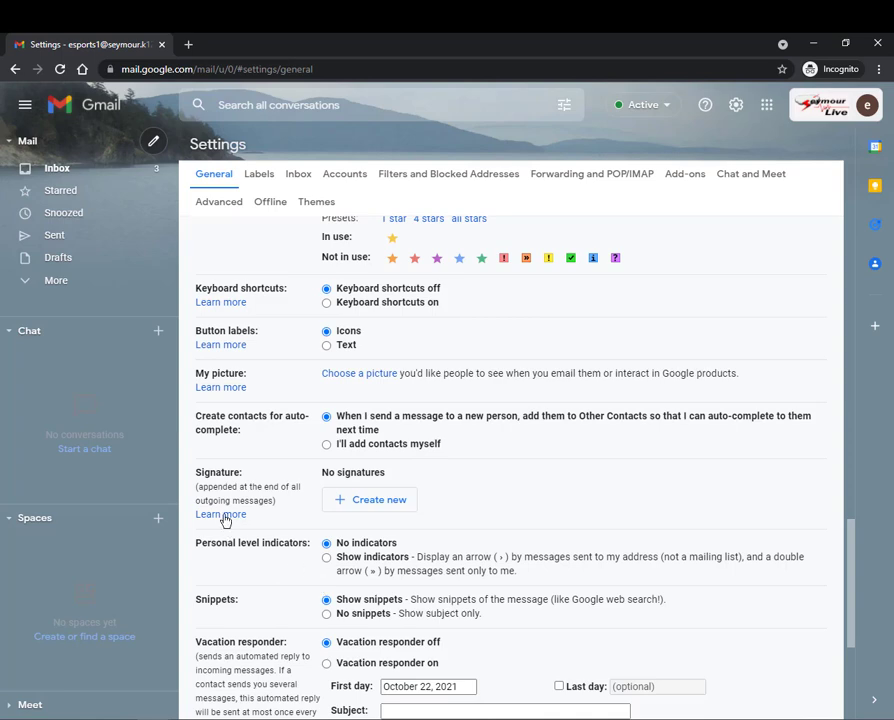
Create a new signature named 'signature'
click(348, 509)
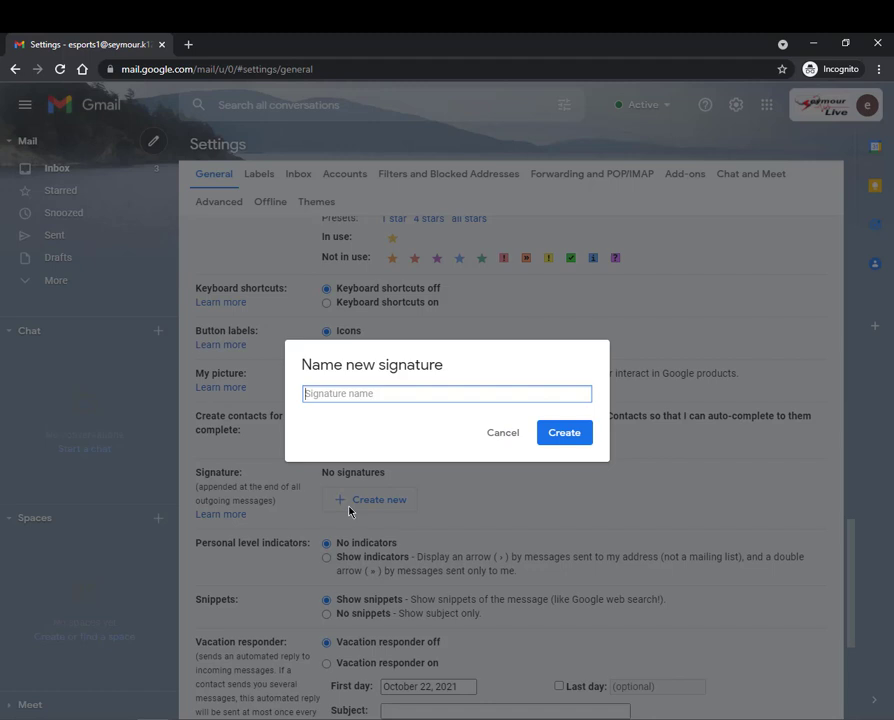
text(signature)
click(562, 442)
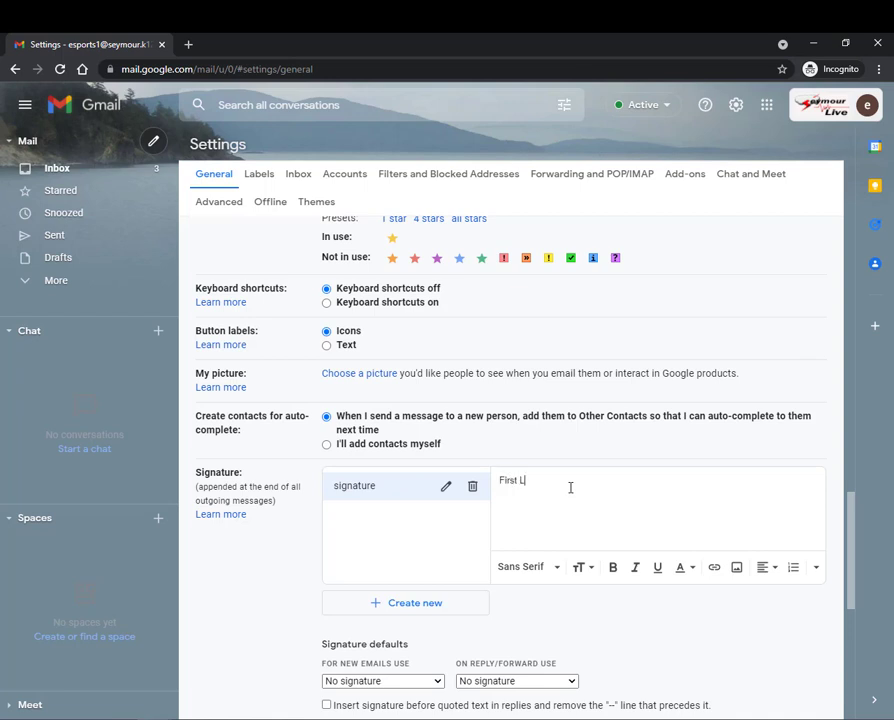
Type 'First Last Name' with 'email address' on the line below as the signature text
text(ast nam)
key(BackSpace)
key(BackSpace)
key(BackSpace)
text(MName)
key(Return)
text(email address)
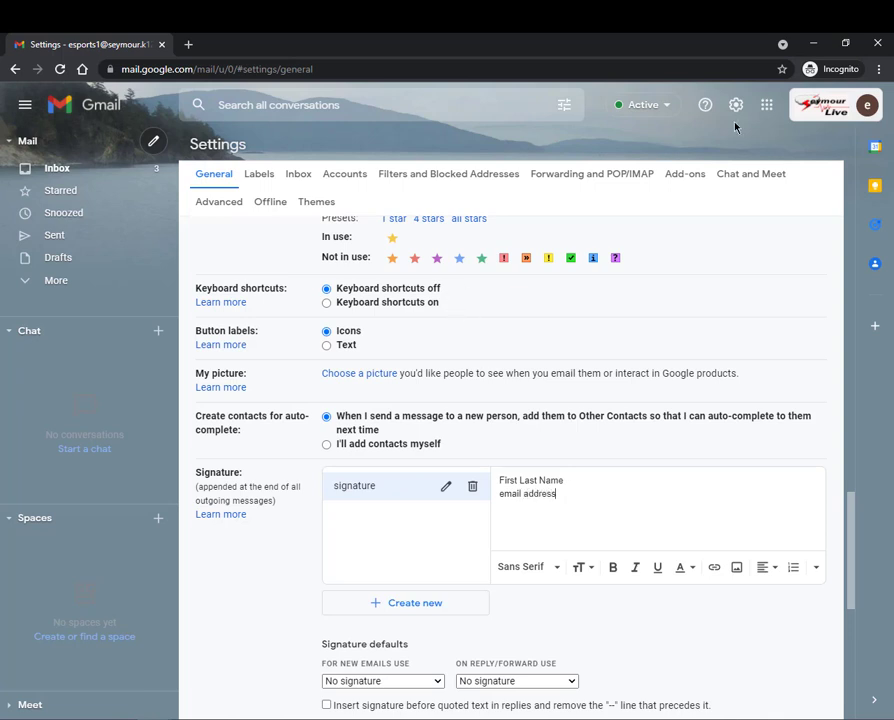
Format the name line in Serif font at Large size
drag(572, 483, 480, 488)
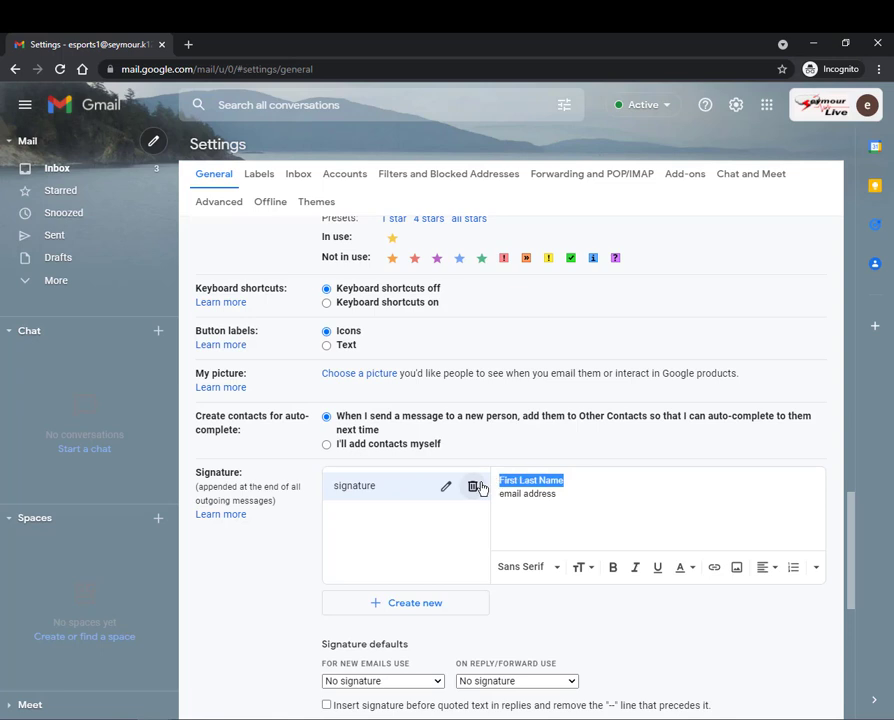
click(557, 567)
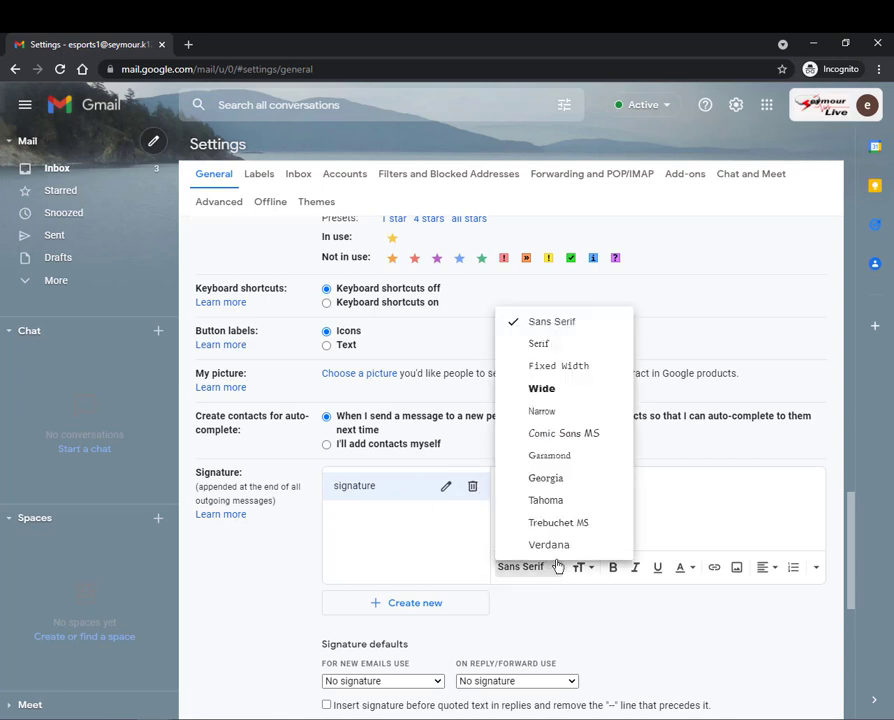
click(552, 345)
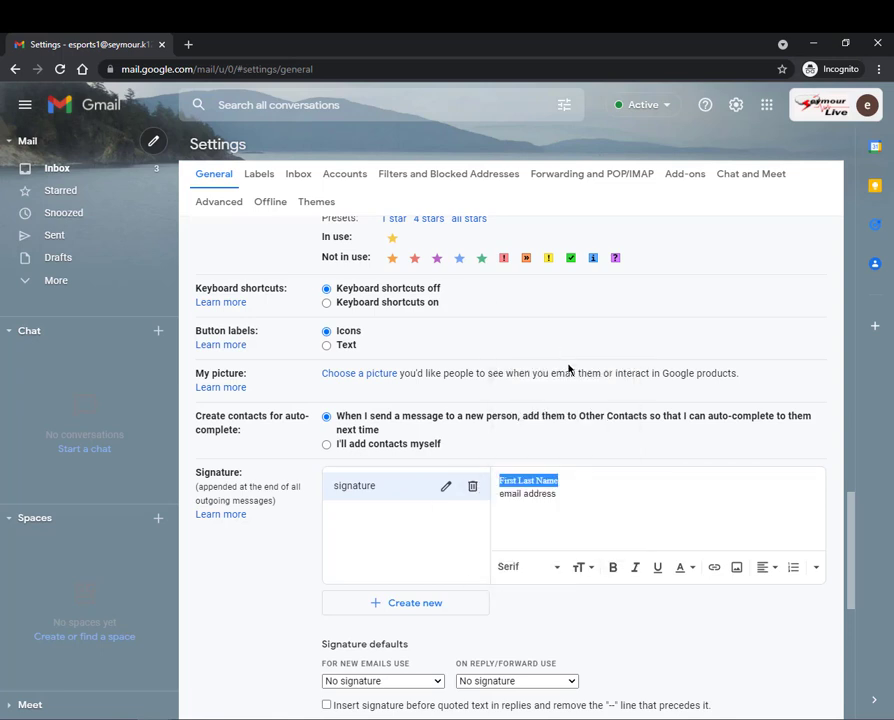
click(582, 569)
click(578, 522)
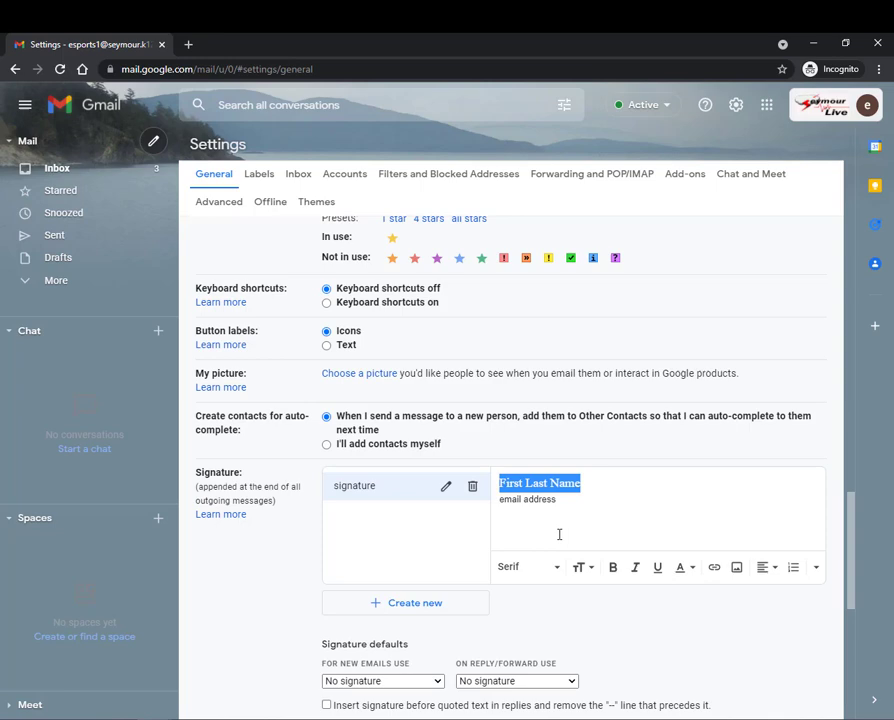
scroll(562, 538, down, 5)
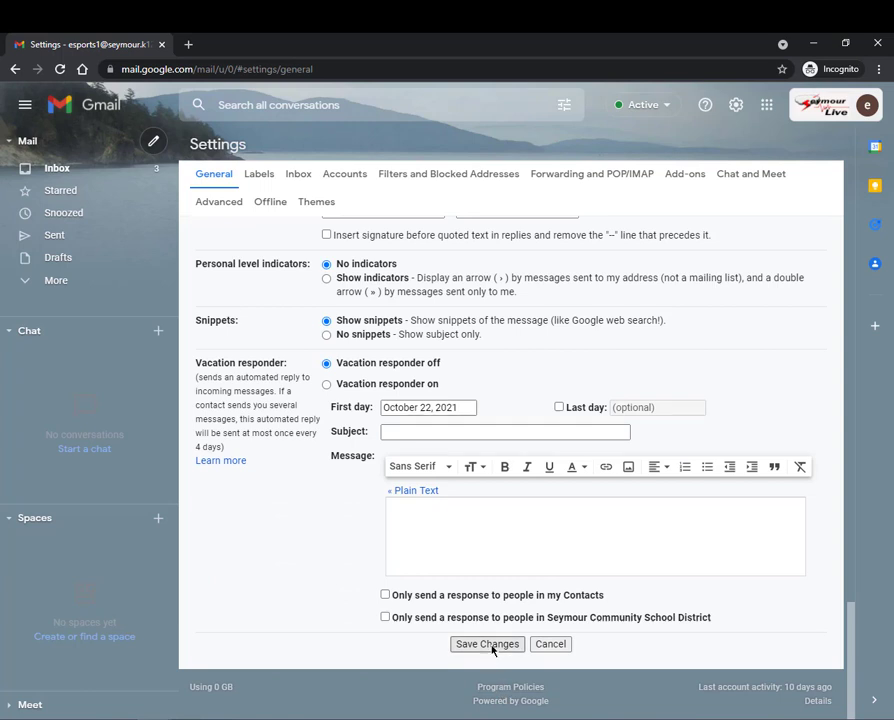
Save the signature settings and start a new email to the suggested contact
click(493, 646)
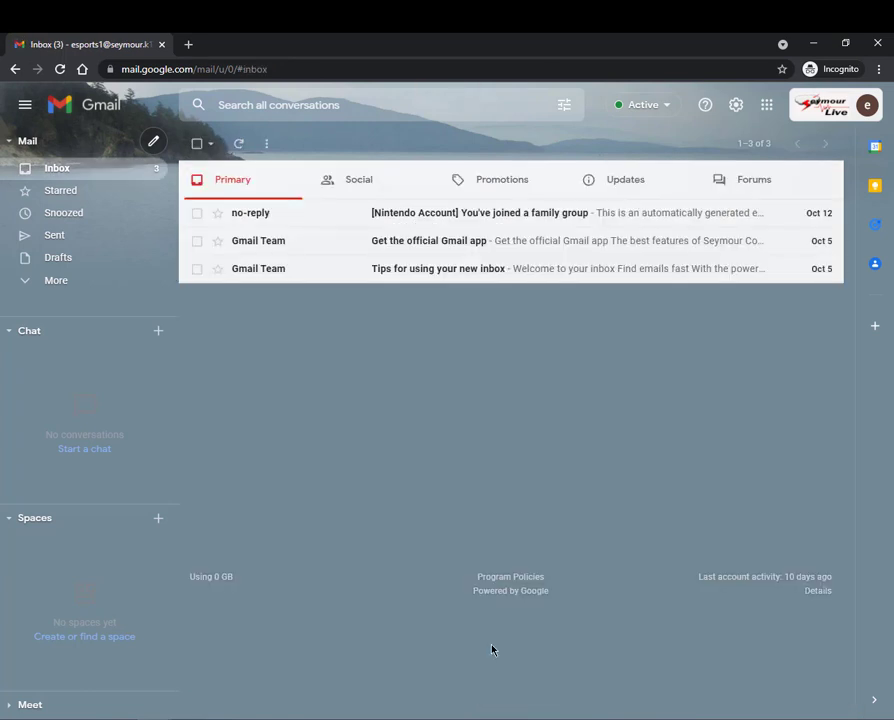
click(152, 150)
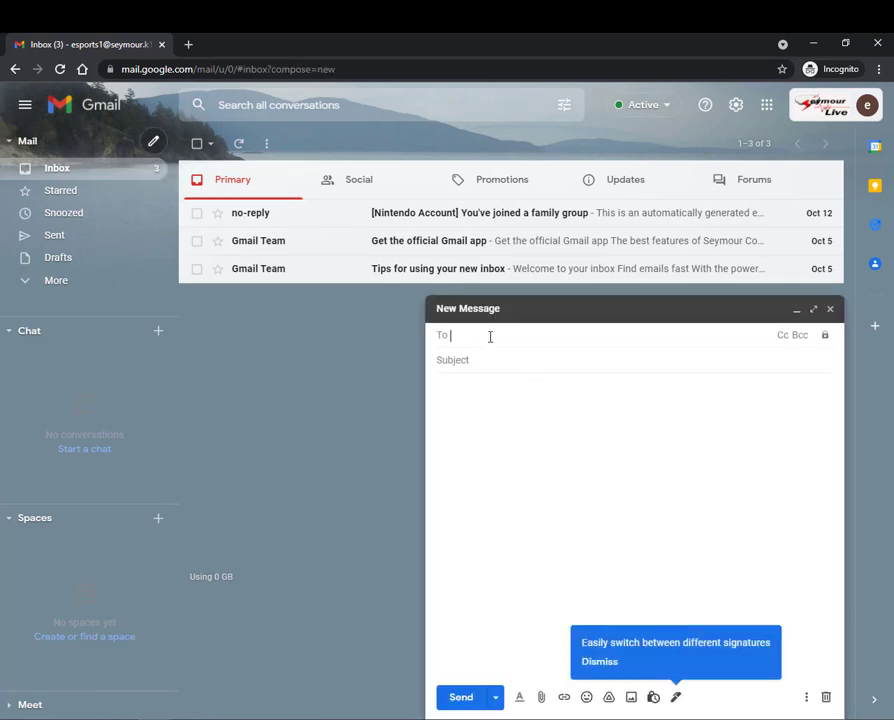
text(kgr)
click(496, 378)
Enter subject 'Question on Esports' and body 'This is a test of an email'
click(474, 358)
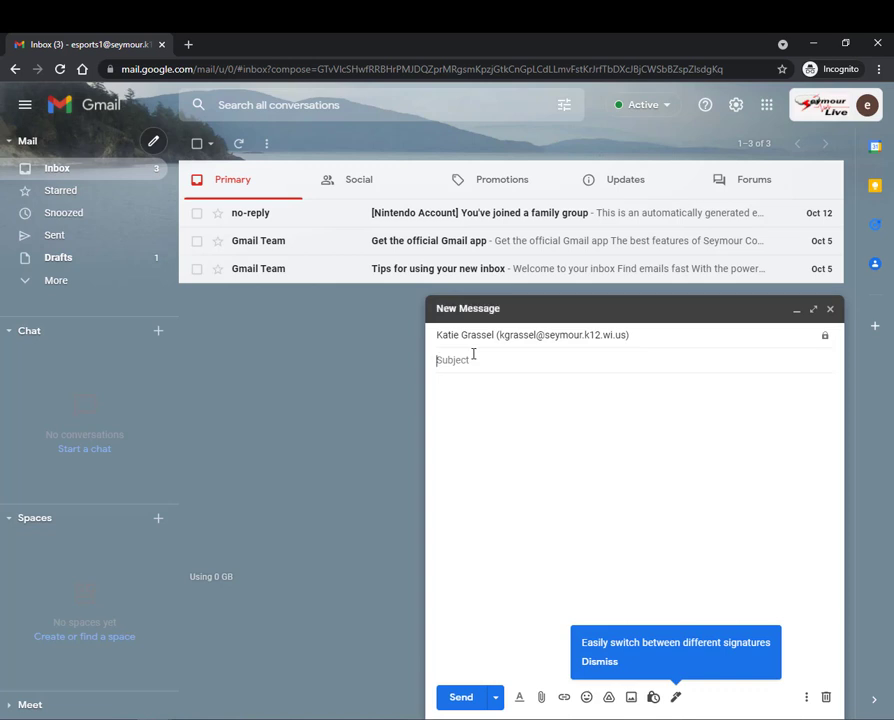
text(Question on e)
text(p)
text(Esports)
key(Tab)
text(This is a test of an email)
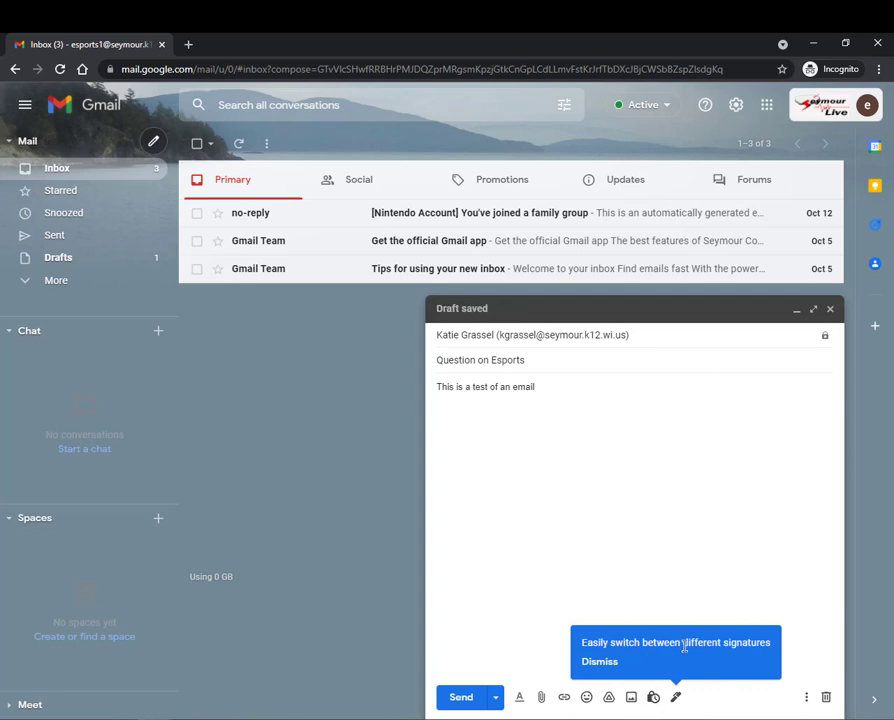
click(675, 698)
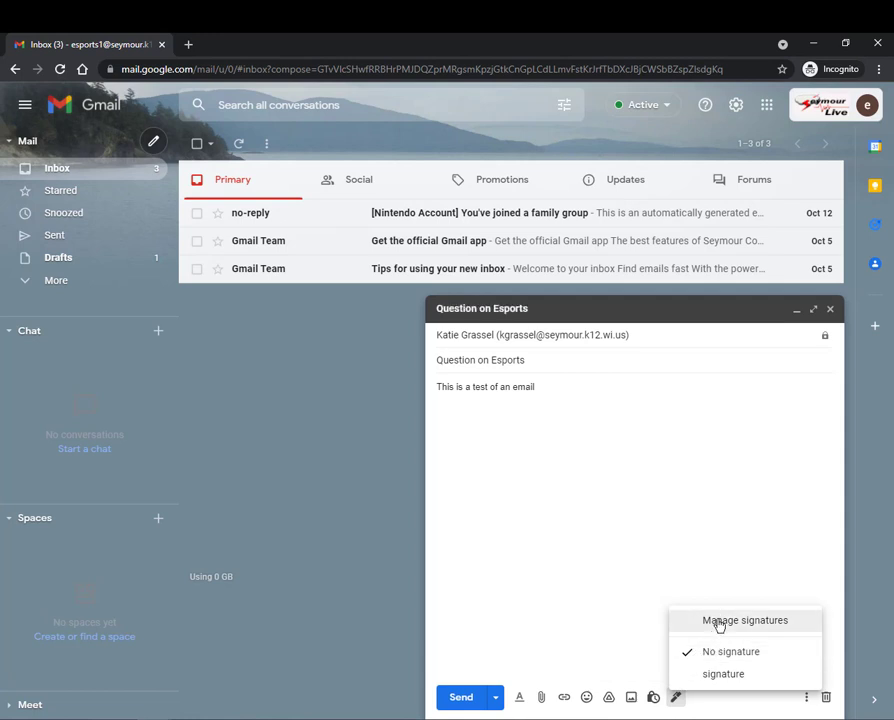
Insert the 'signature' signature, send the test email, and head back to settings
click(696, 684)
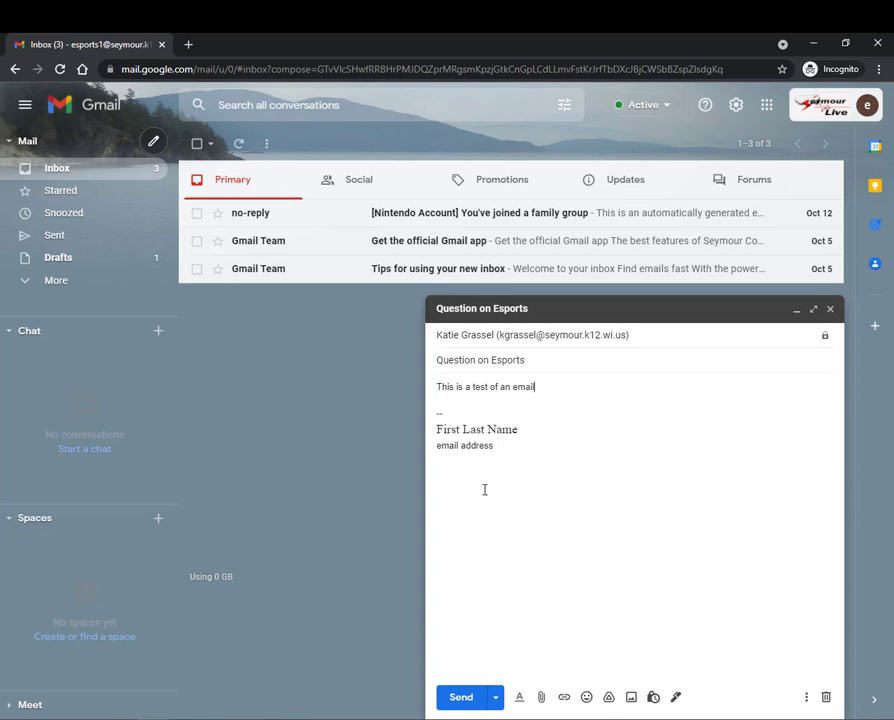
click(482, 699)
click(736, 106)
In full Settings, choose 'signature' for new emails and for replies/forwards, then Save Changes
click(745, 177)
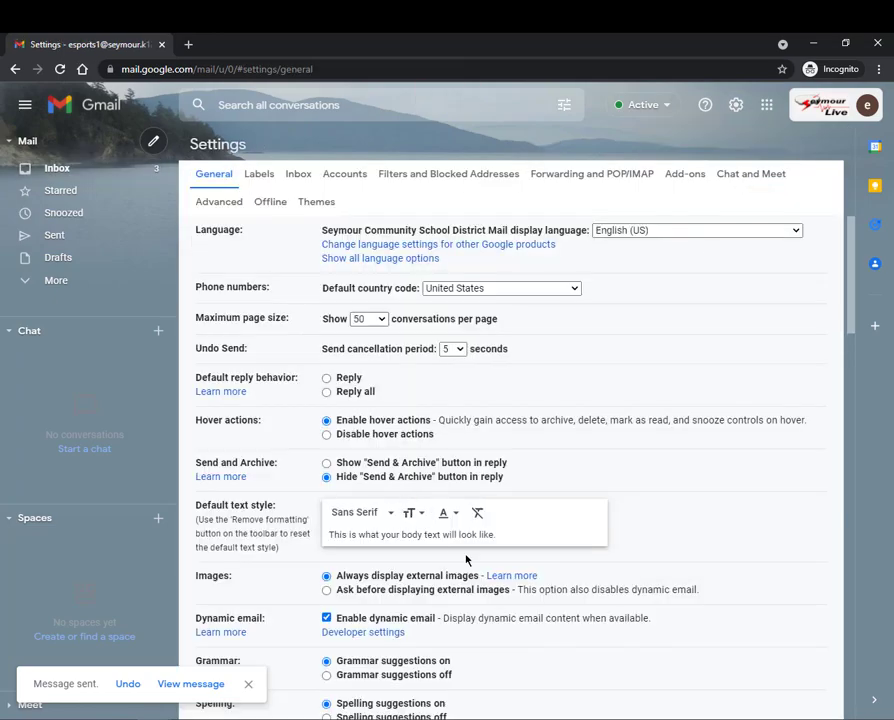
scroll(542, 564, down, 10)
scroll(548, 555, down, 3)
scroll(315, 480, down, 2)
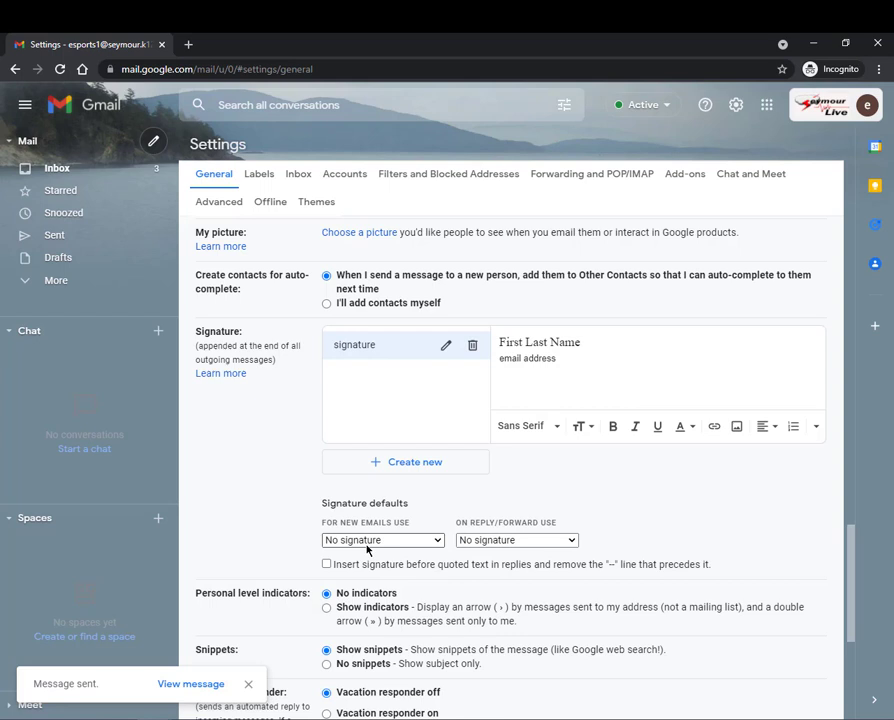
click(367, 545)
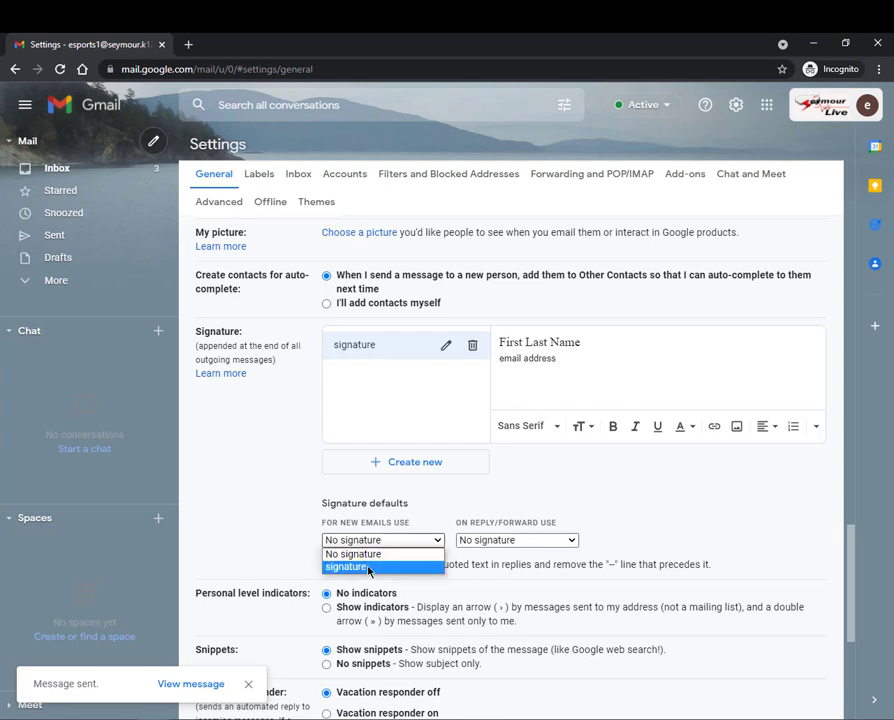
click(368, 567)
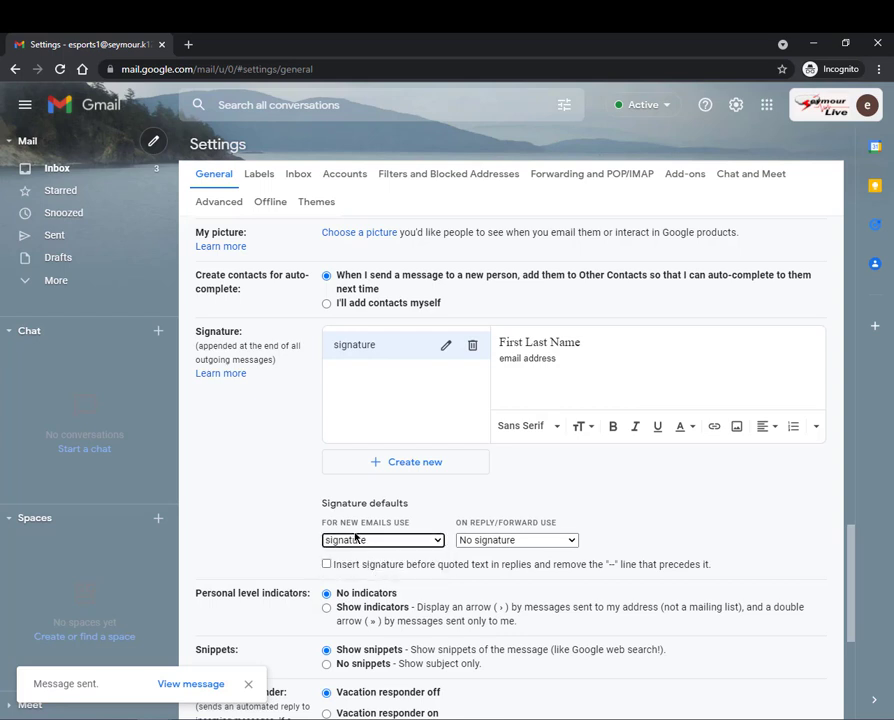
click(503, 545)
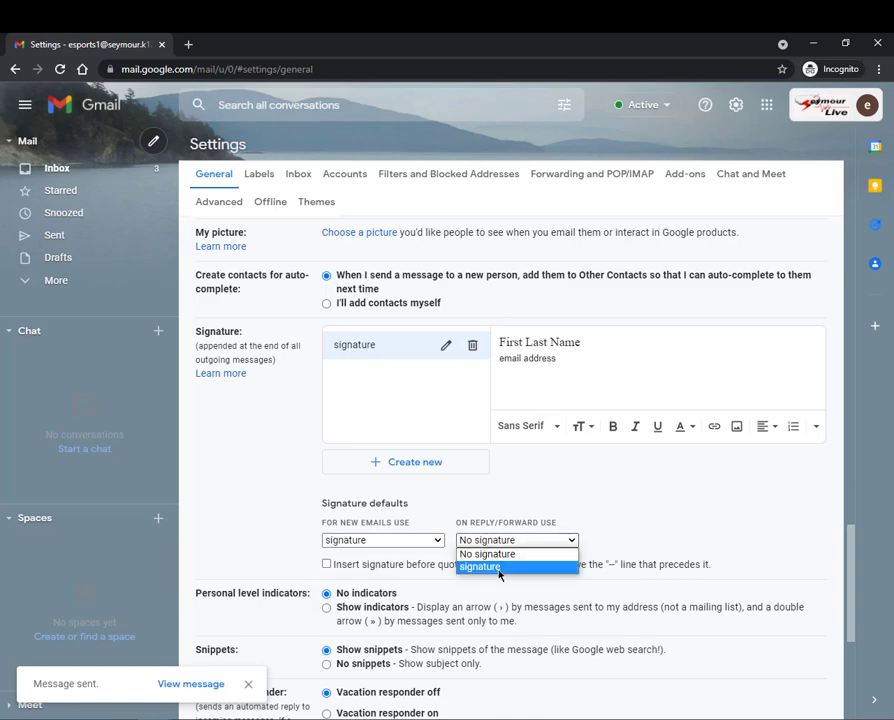
click(499, 568)
scroll(690, 560, down, 4)
click(492, 647)
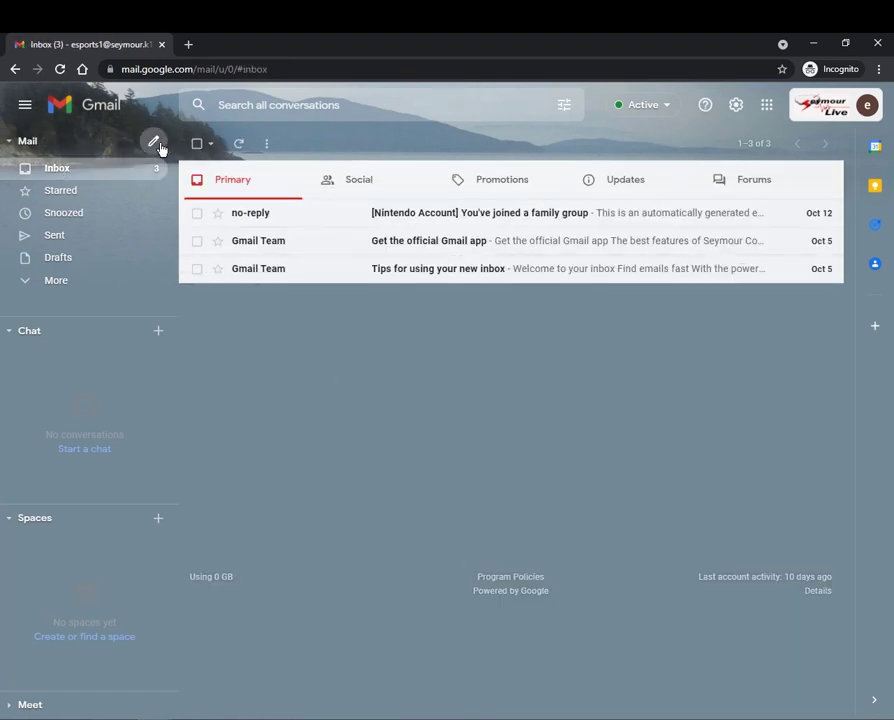
Compose a new message to check the Serif name-and-email signature is inserted automatically
click(160, 146)
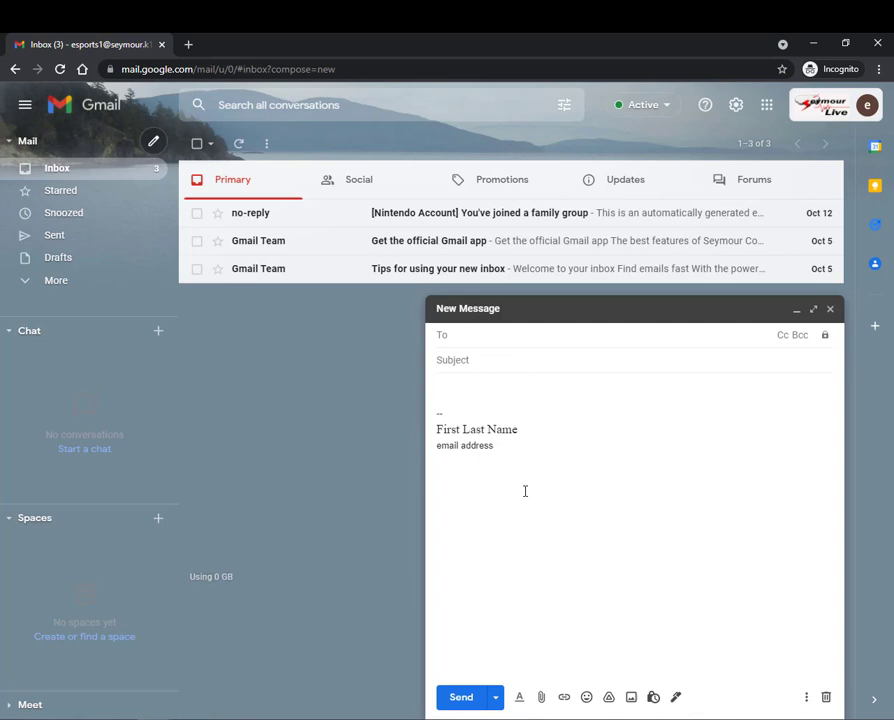